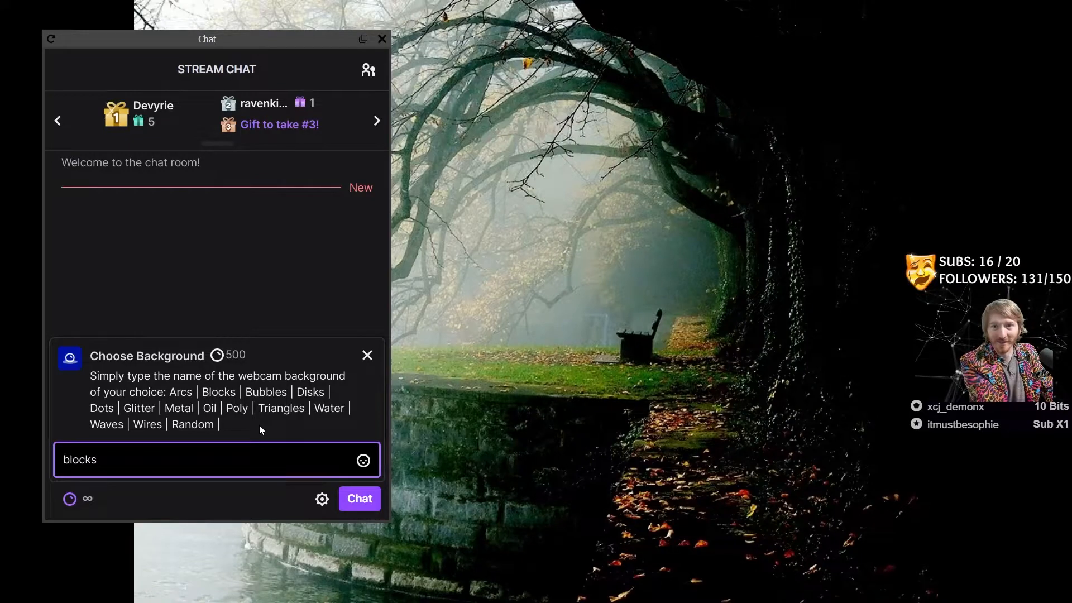
Submit "blocks" as the Choose Background message and redeem the reward again with "water"
key("Return")
left_click(69, 499)
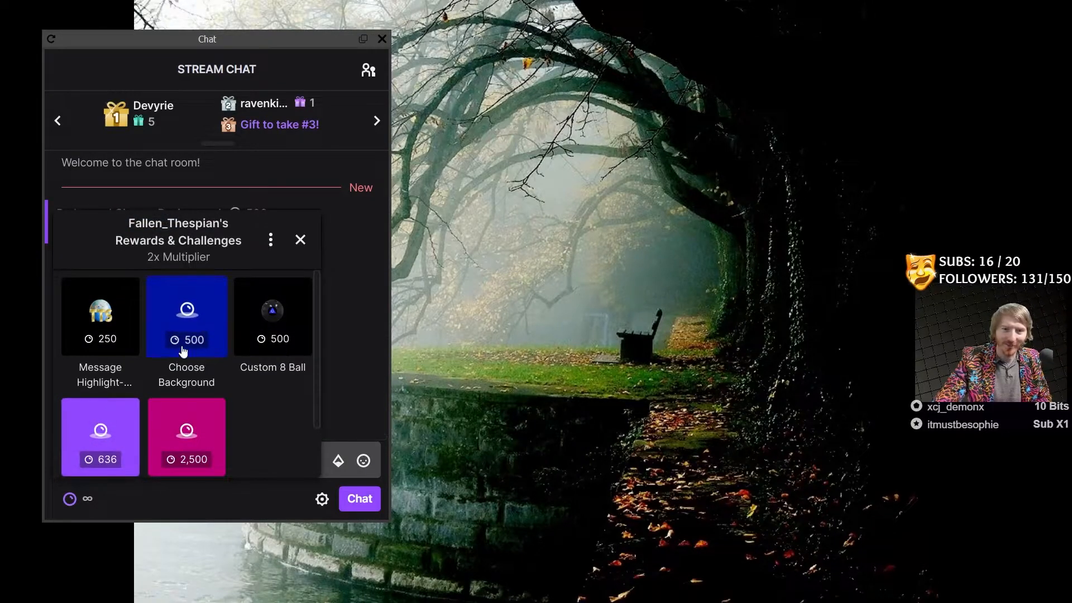
left_click(184, 351)
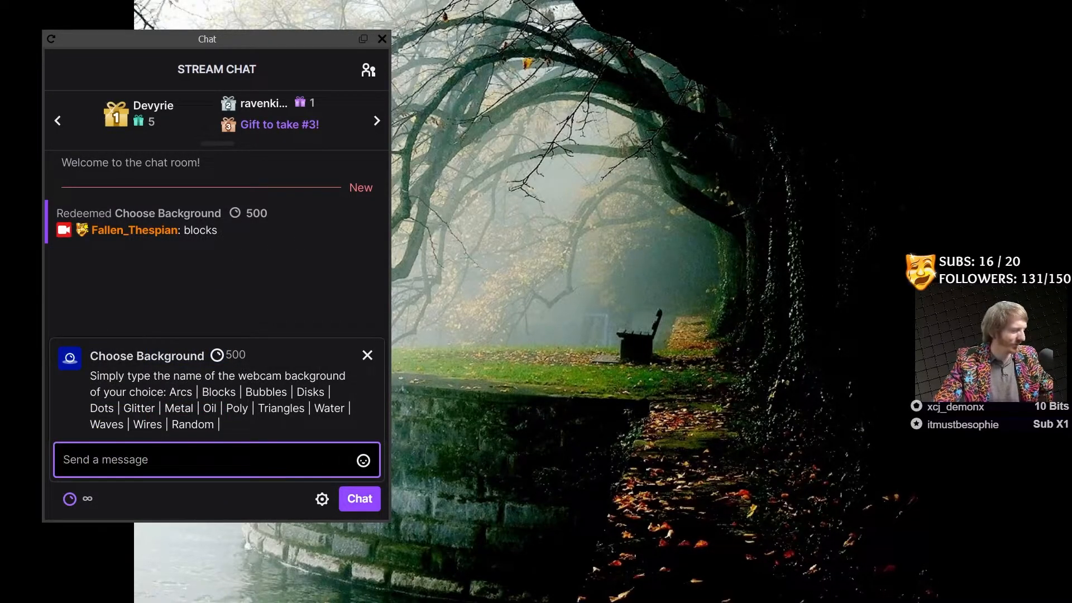
type("water")
key("Return")
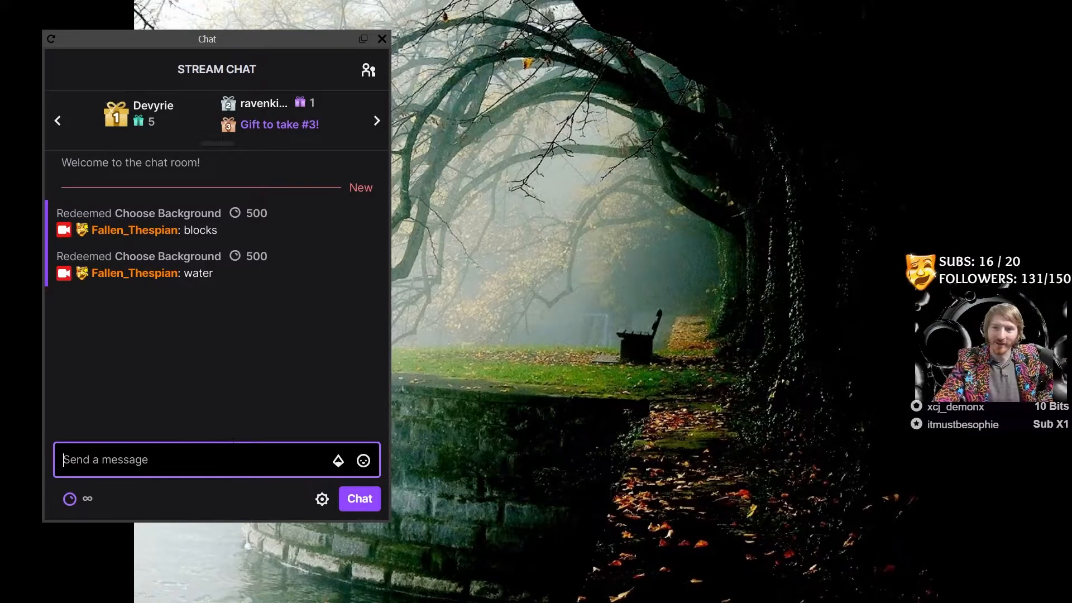
Redeem the Choose Background reward for 500 points with the message "random"
left_click(69, 499)
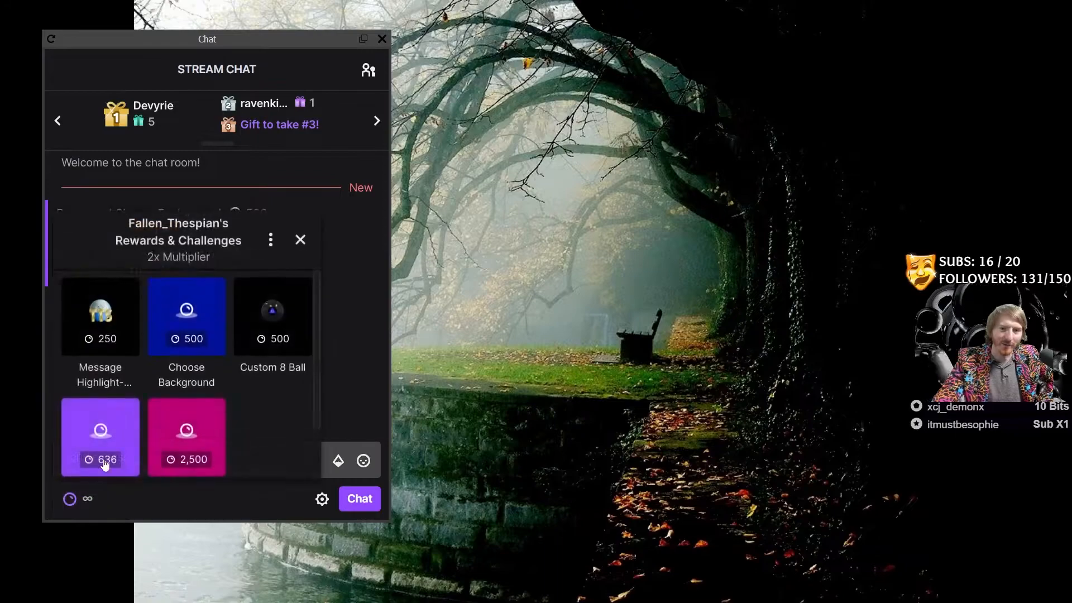
left_click(187, 301)
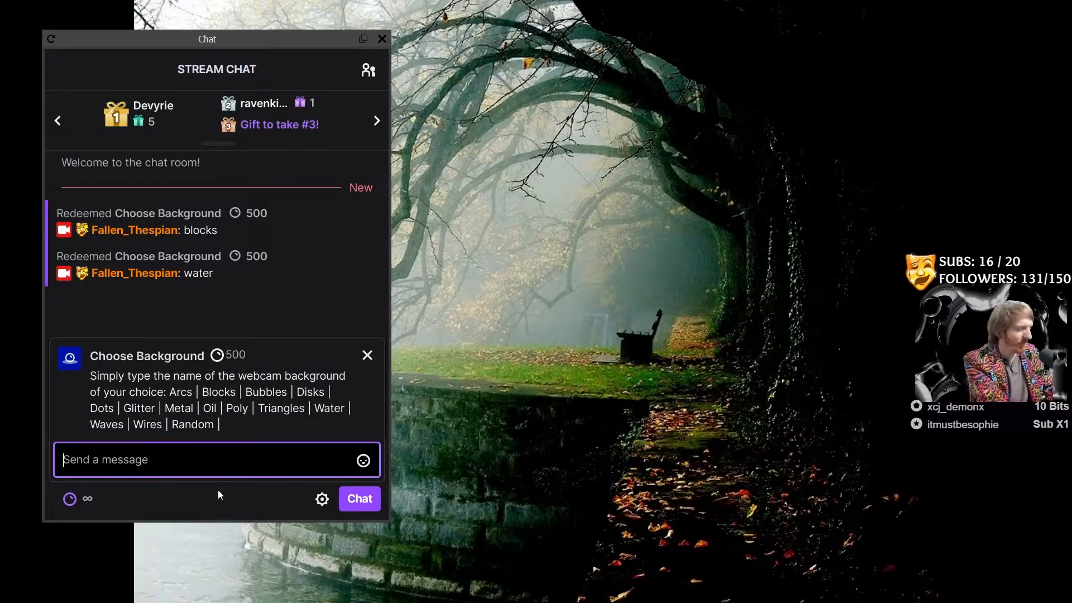
type("random")
key("Return")
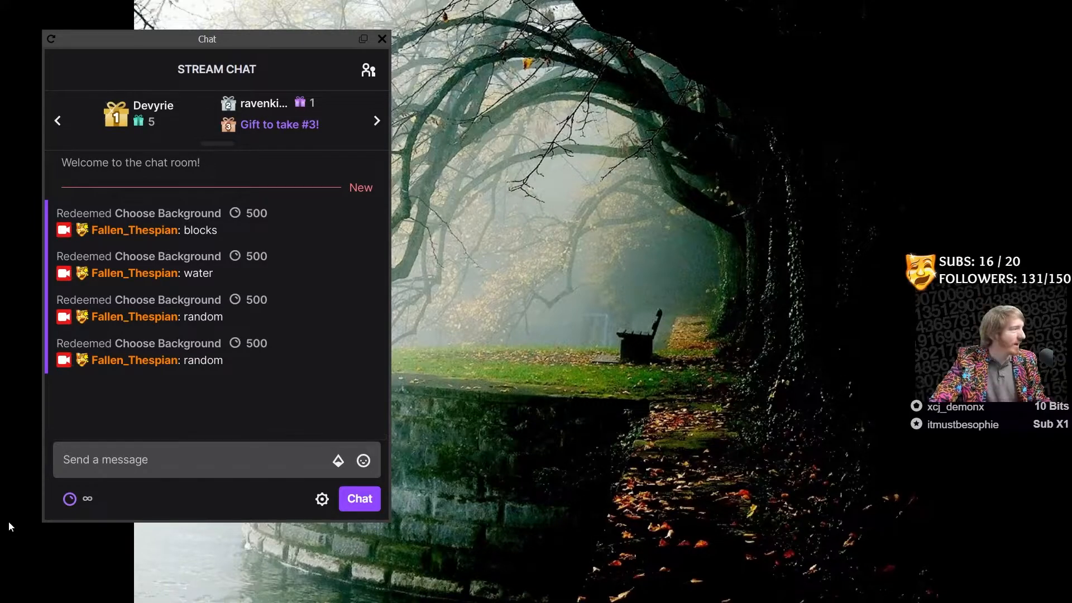
Open the Choose Background reward and highlight its description listing the available webcam background names
left_click(69, 499)
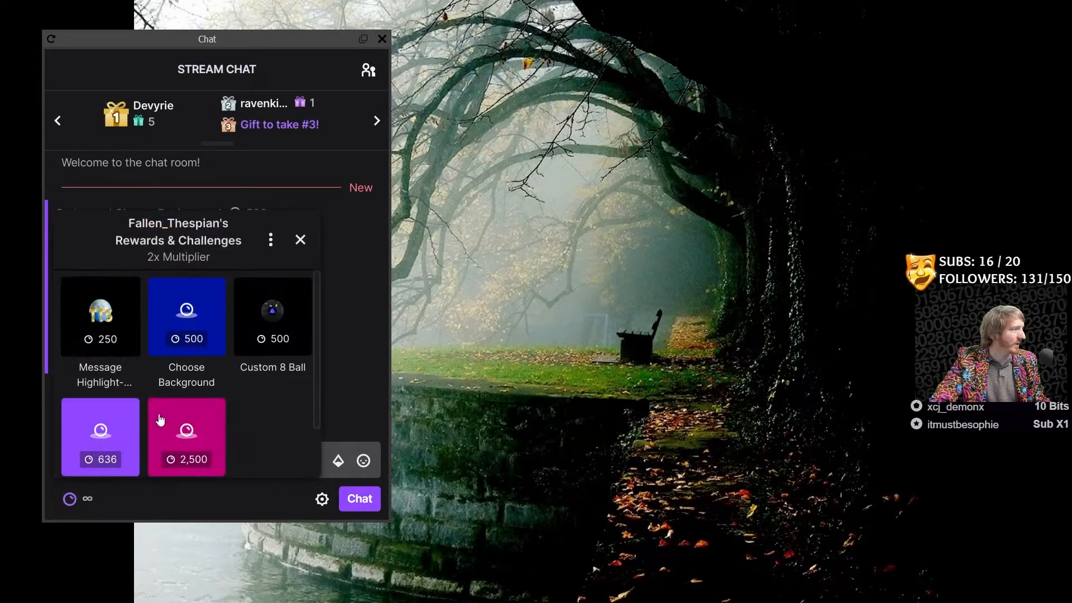
left_click(166, 312)
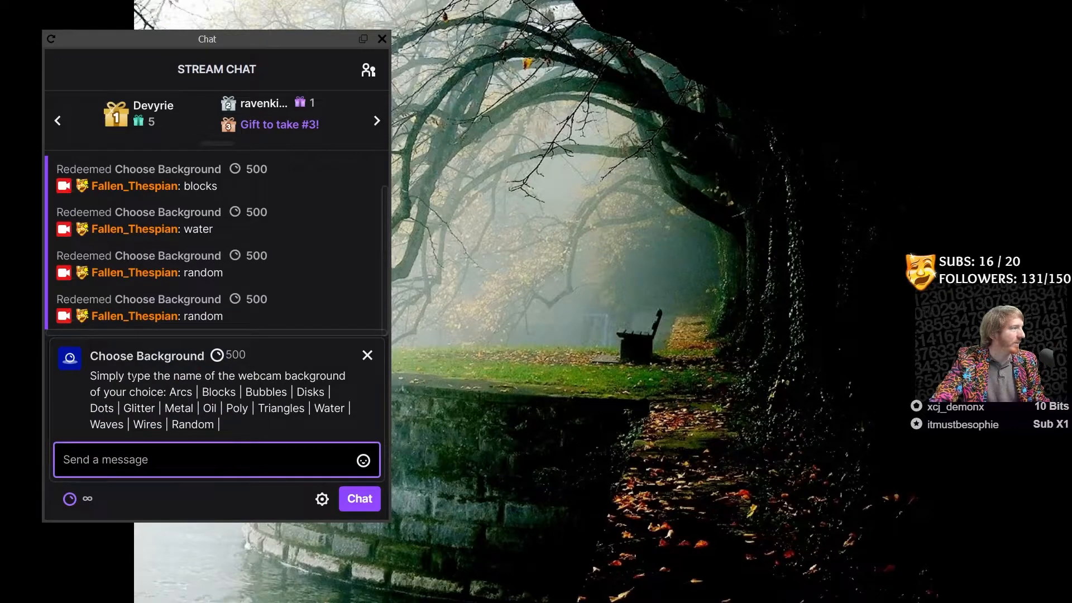
left_click_drag(91, 375, 238, 426)
double_click(239, 425)
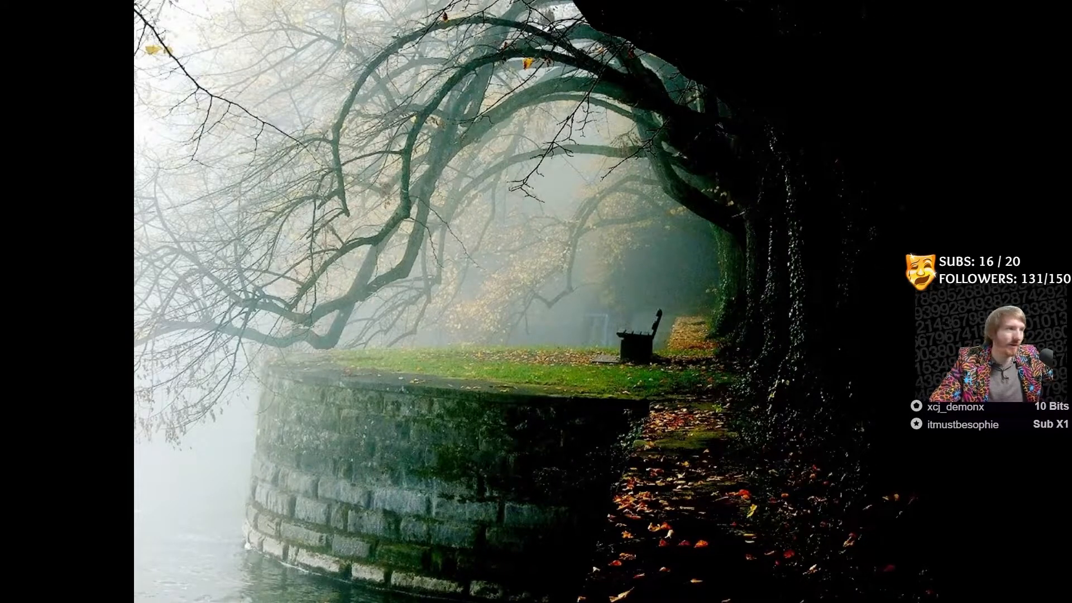
Bring the OBS Sources list and the Notepad window with the SetSourceSettings template into view on the desktop
left_click_drag(798, 602, 390, 145)
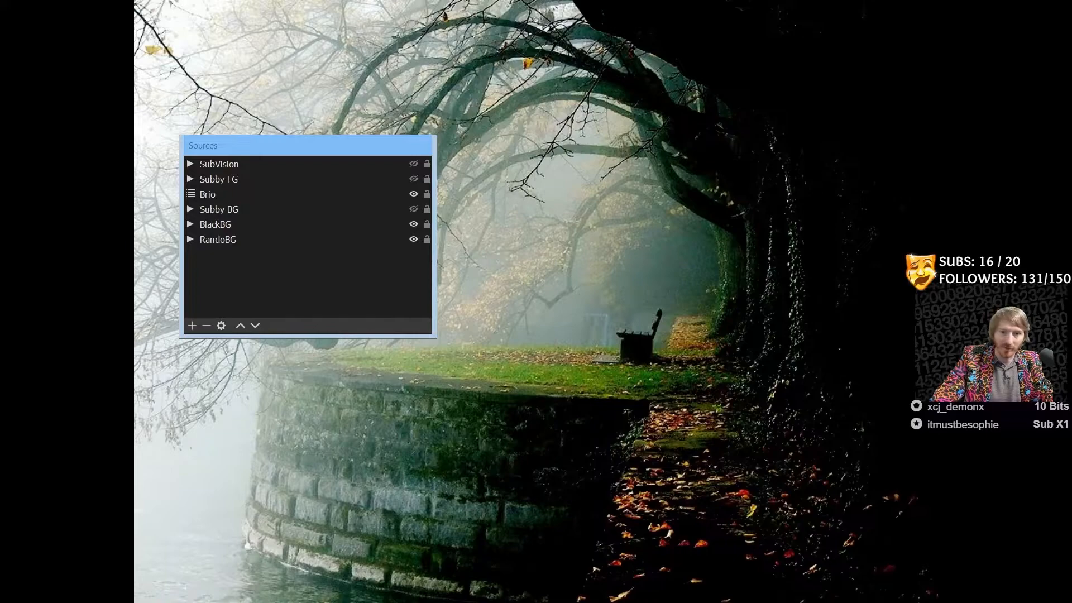
left_click_drag(1071, 309, 972, 297)
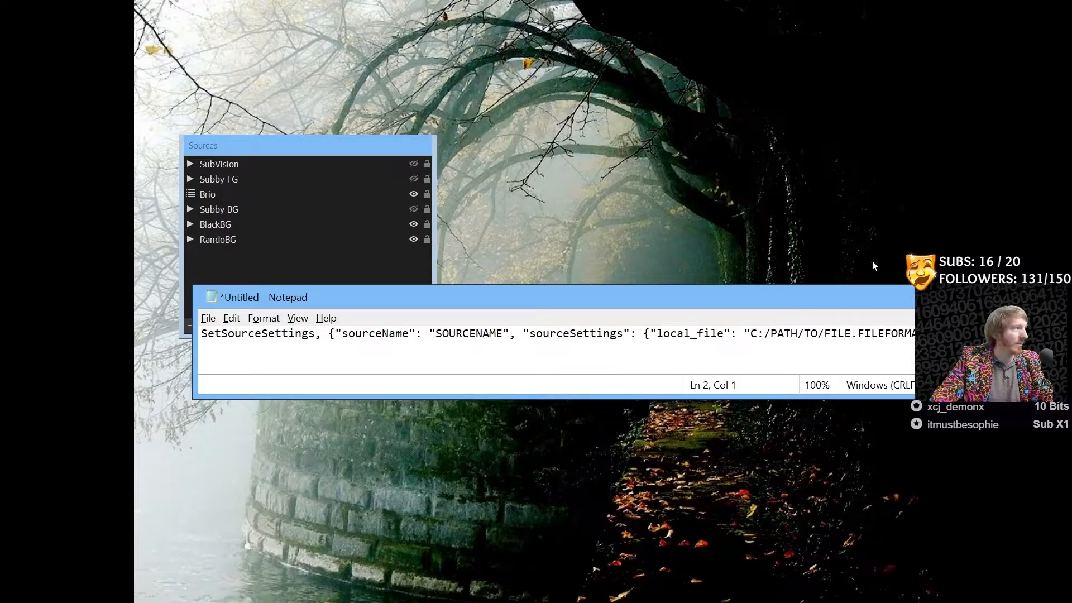
left_click_drag(593, 302, 561, 295)
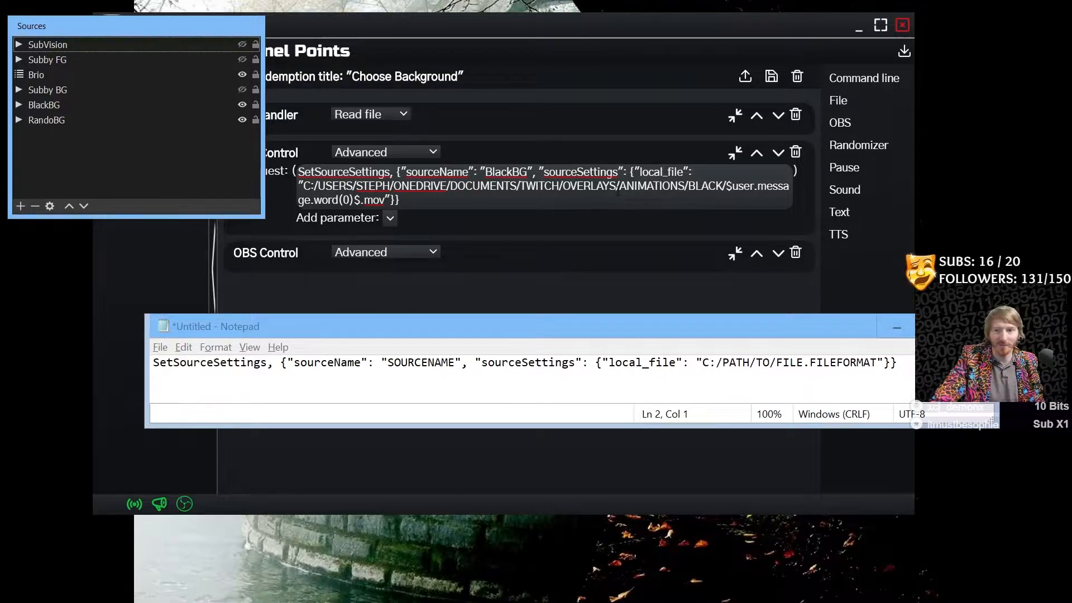
Put away the Notepad template and highlight the BLACK folder and the $user.message.word(0)$ parameter in the BlackBG request's file path
left_click(879, 328)
double_click(706, 186)
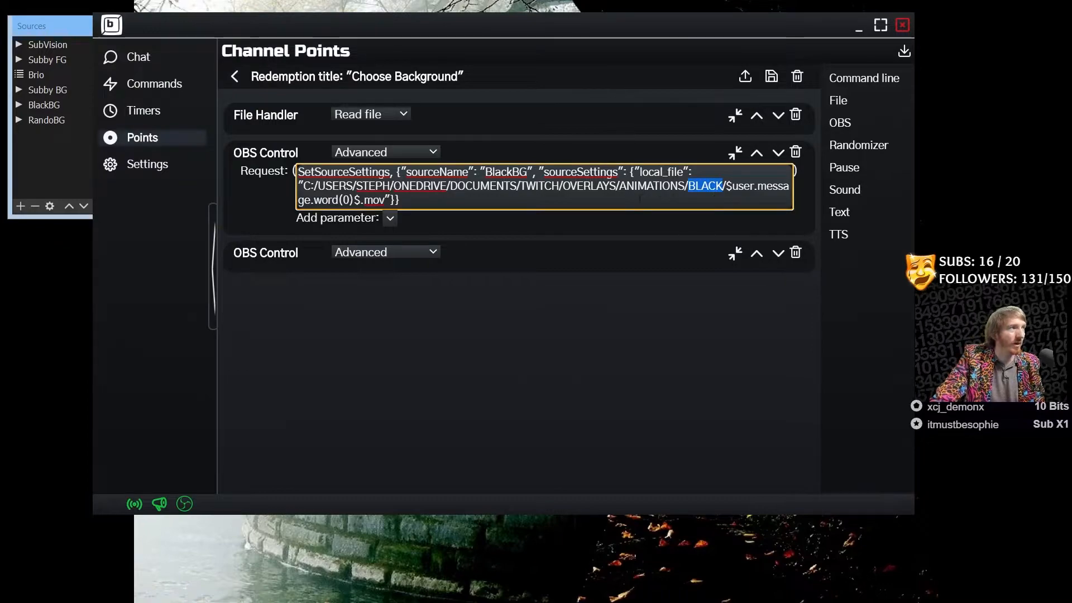
left_click_drag(725, 186, 354, 200)
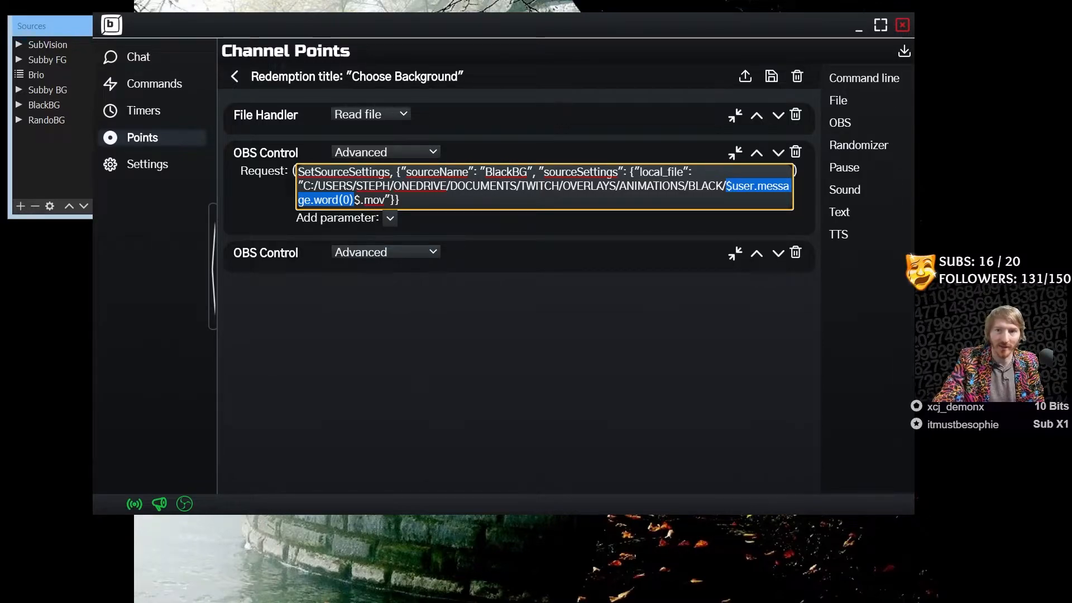
Bring the stream chat window over the Channel Points editor and redeem Choose Background with the message "wires"
left_click_drag(1071, 78, 742, 1)
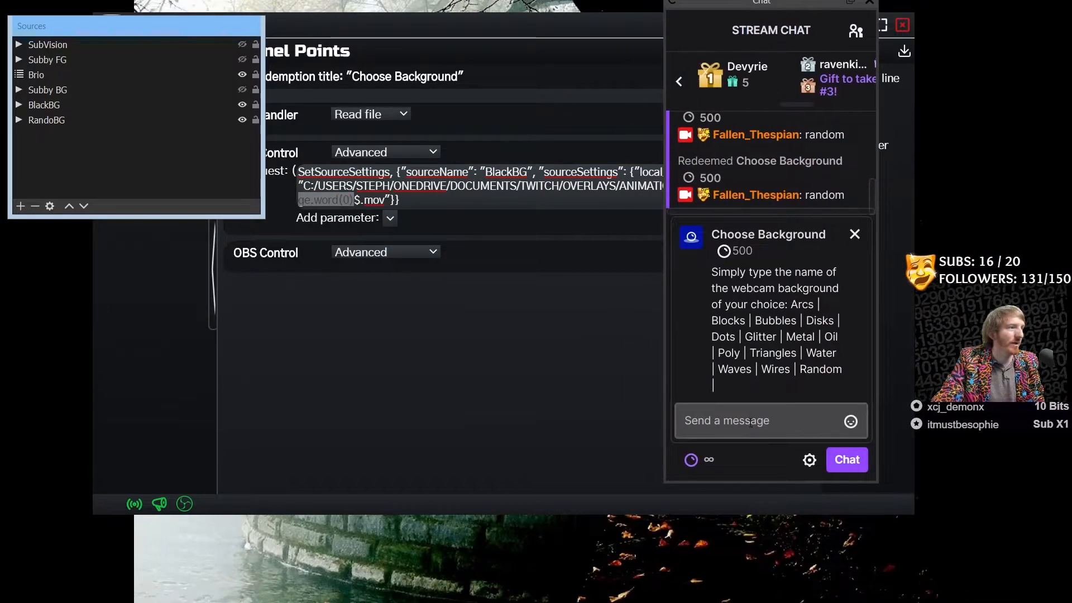
left_click(774, 431)
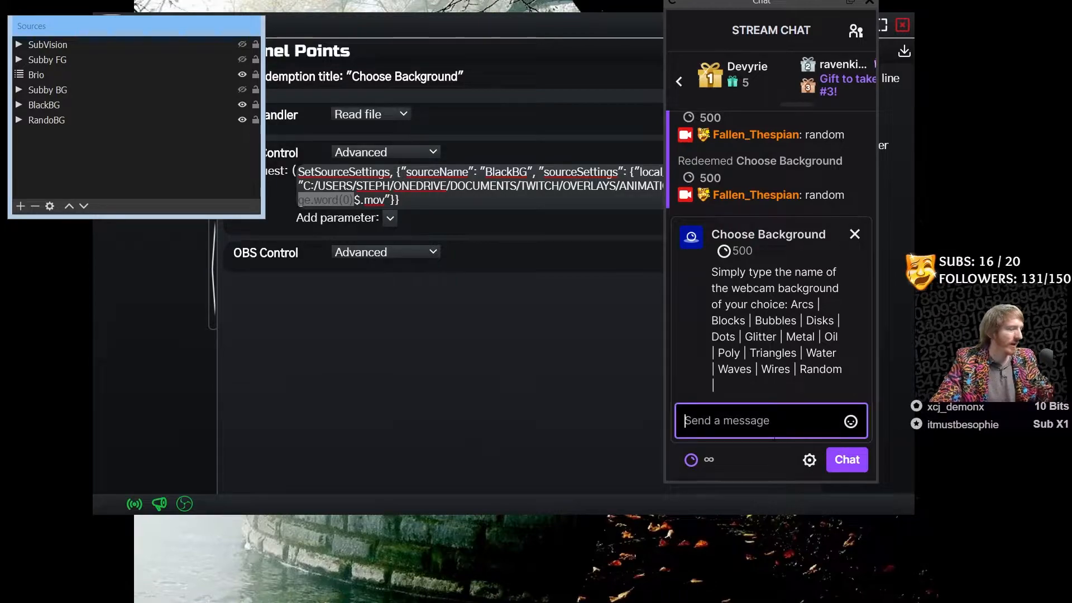
type("wiures")
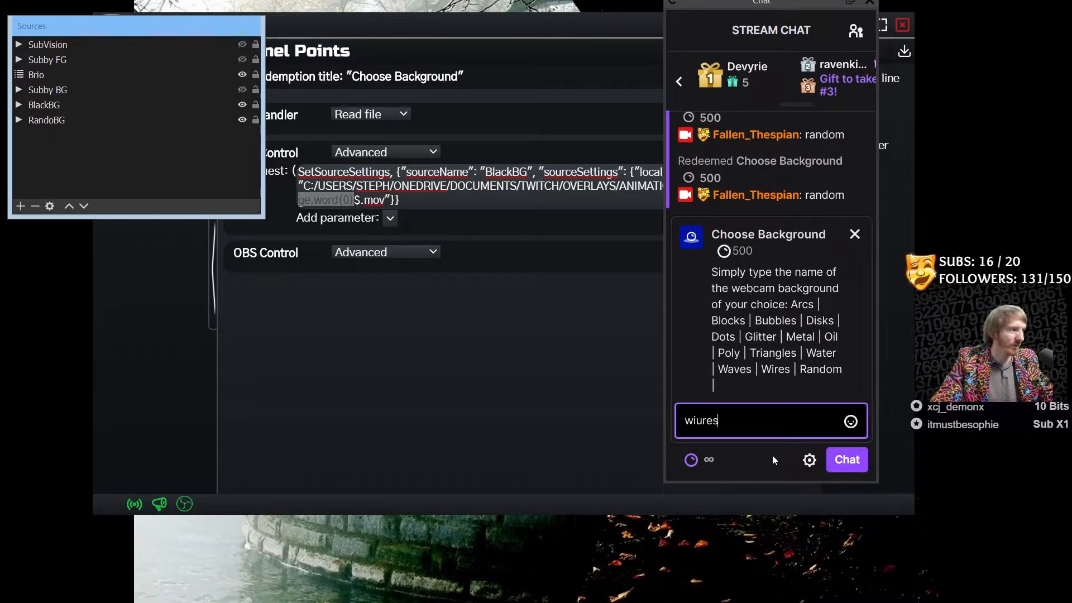
key("BackSpace")
key("BackSpace")
key("BackSpace")
type("res")
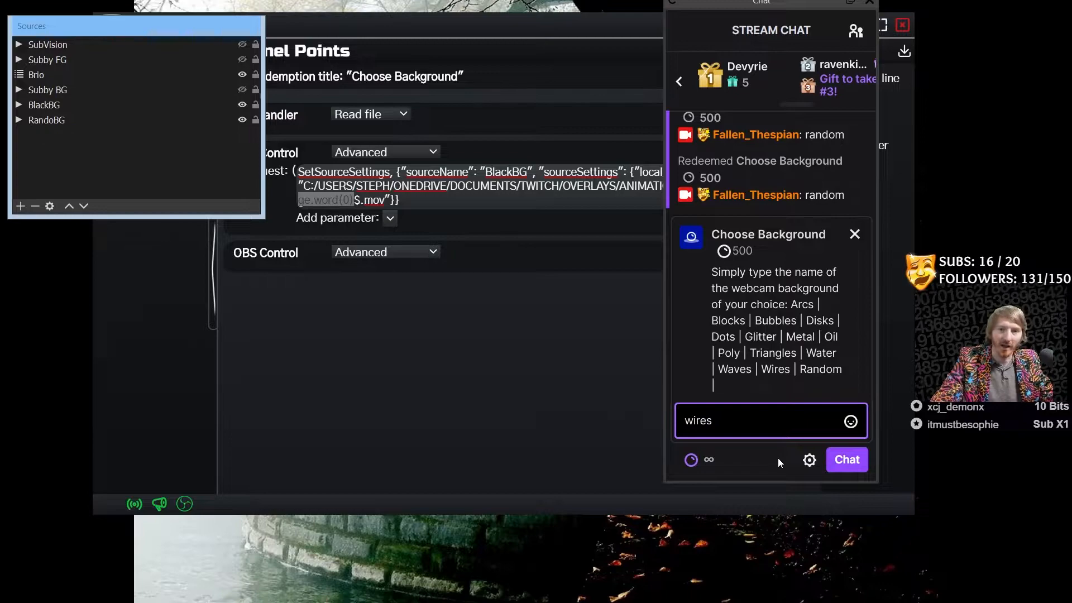
key("Return")
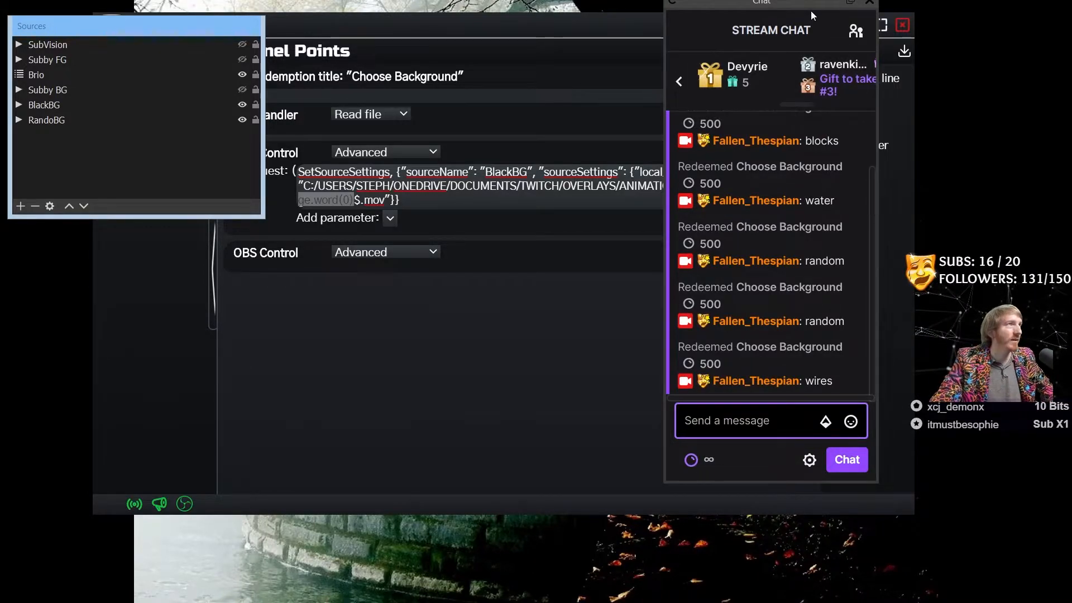
Move the chat window off the request text and redeem Choose Background with "waves hello love your stream cute jacket xox"
left_click_drag(814, 4, 1003, 64)
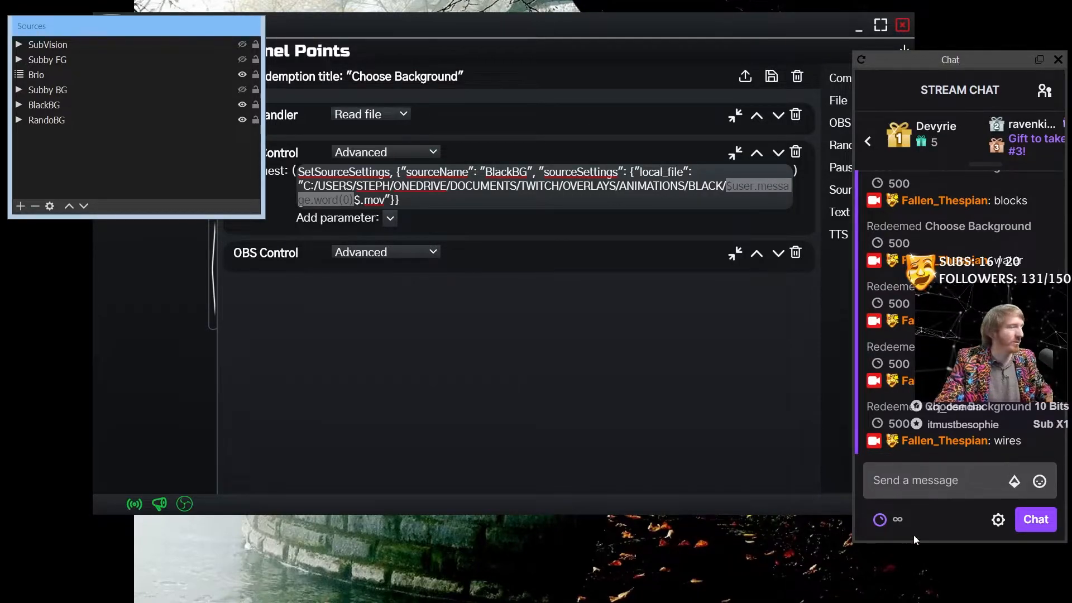
left_click(879, 519)
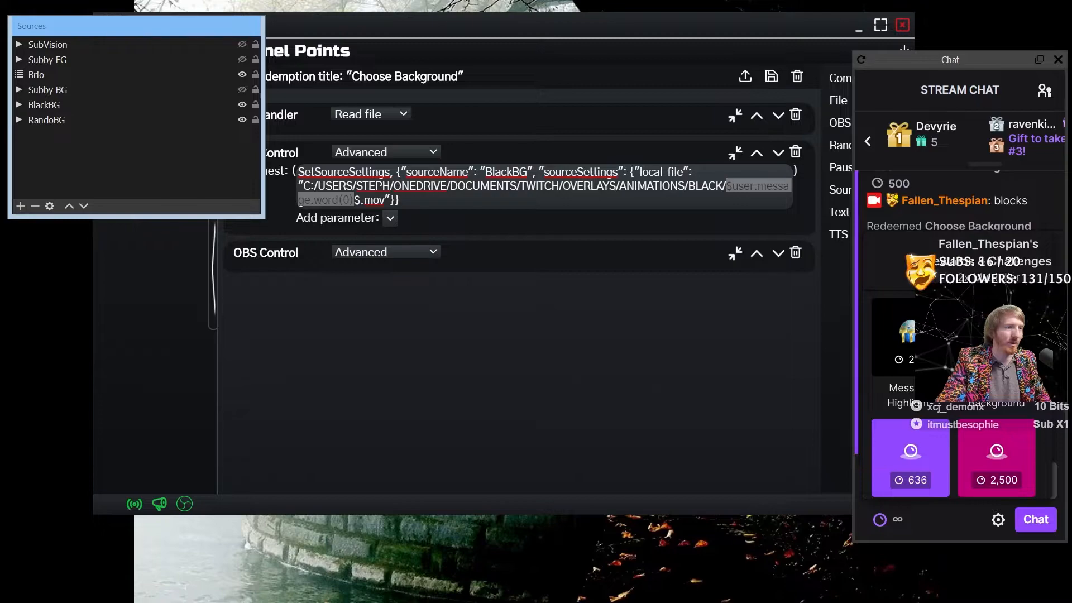
left_click(997, 347)
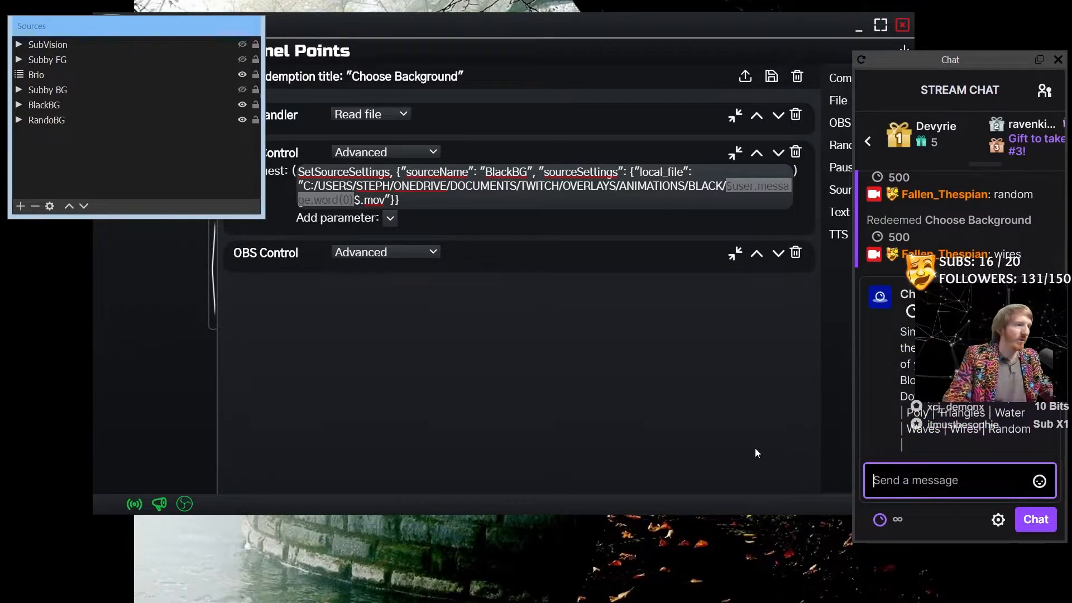
type("waves")
type(" hello ")
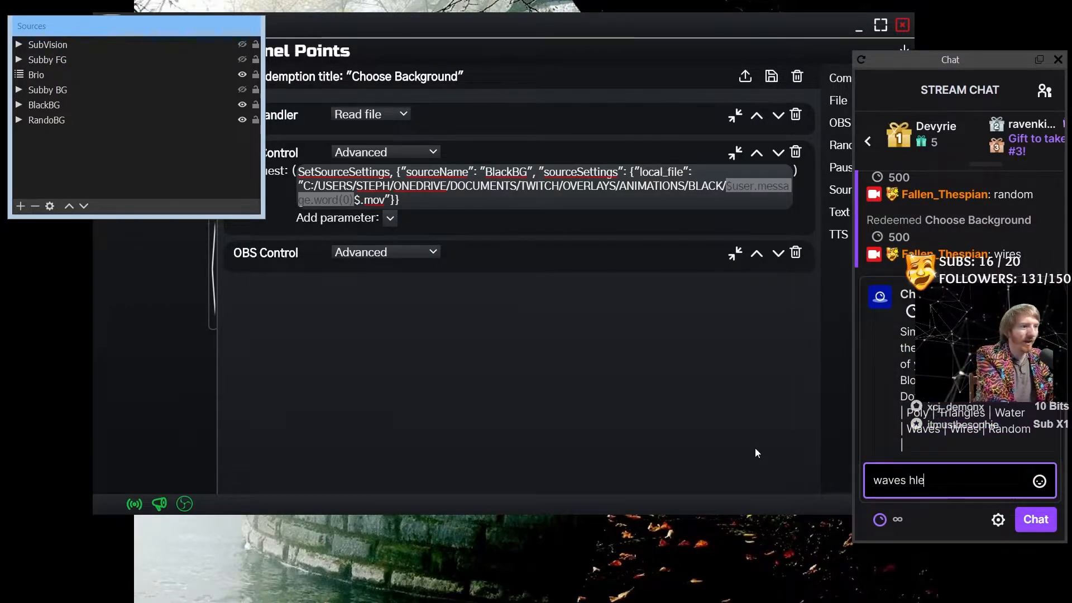
type("love y")
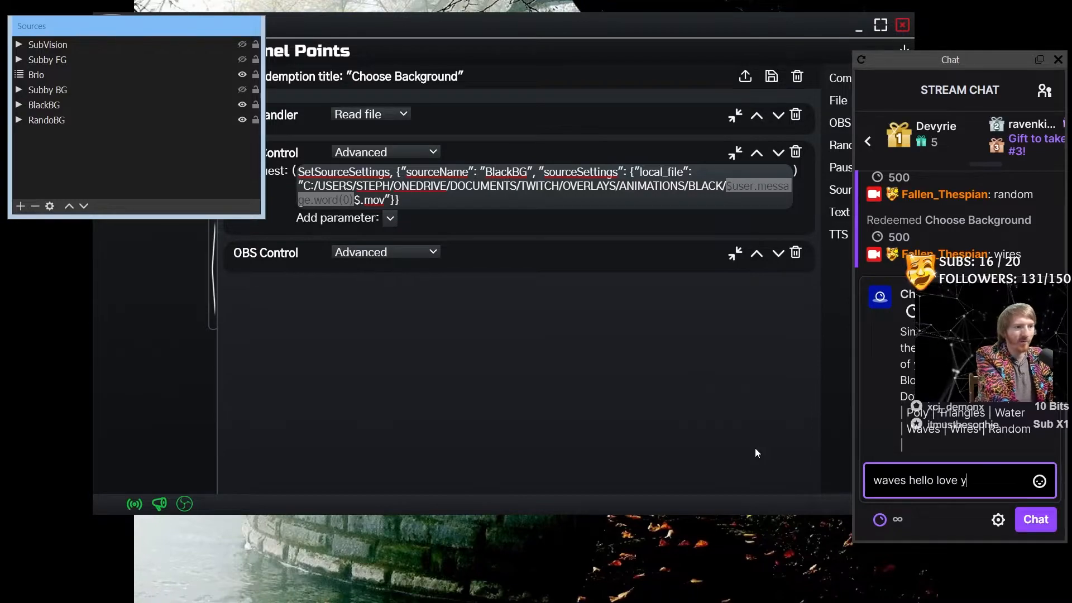
type("our stream cute jacket xox")
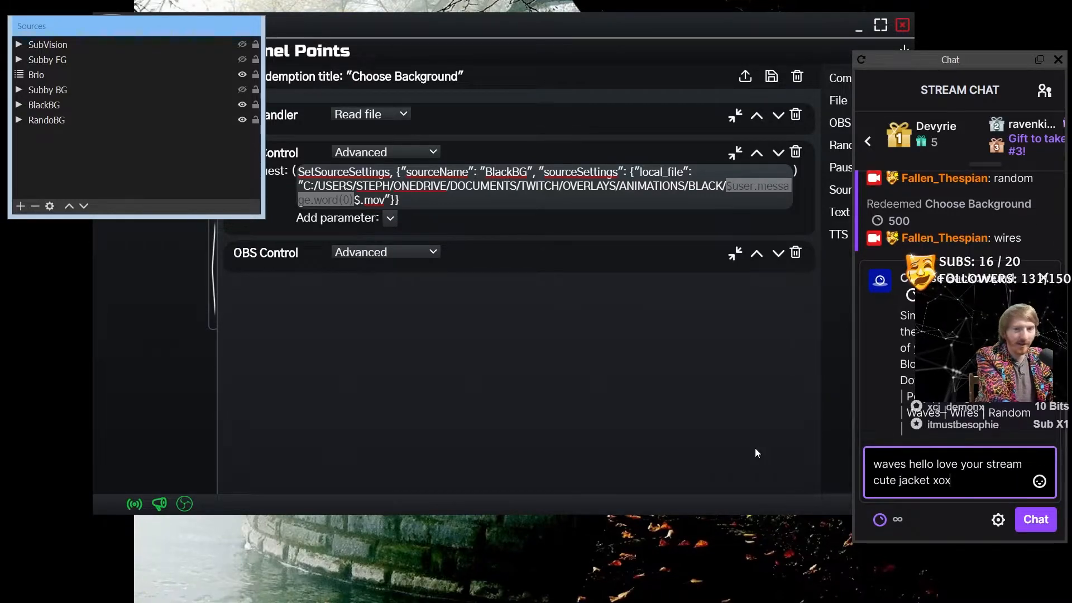
key("Return")
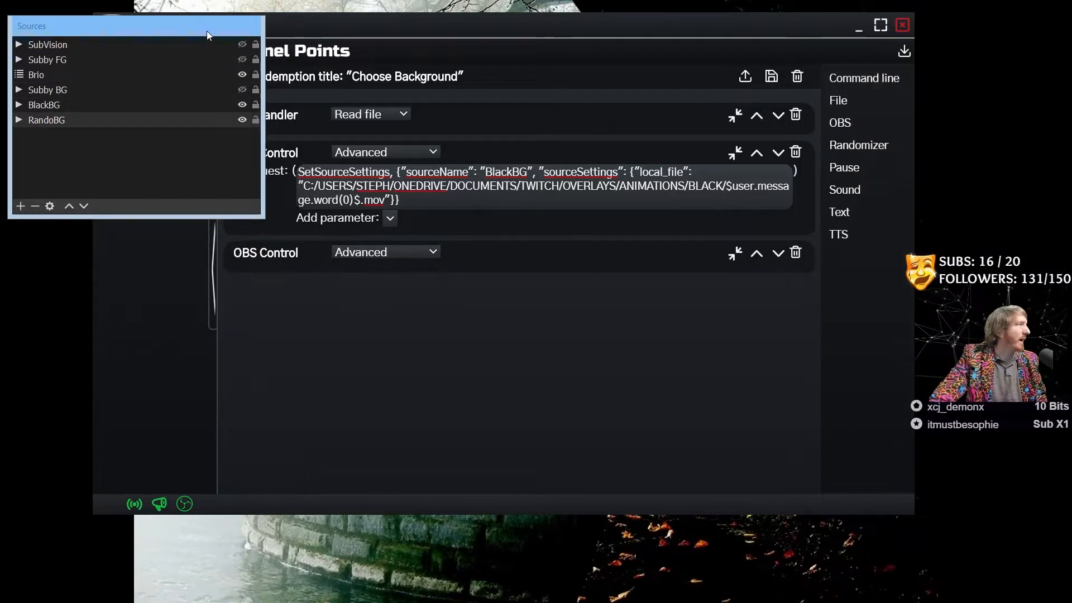
Move the Sources window clear of the redemption's modules and expand the File Handler module's settings
left_click_drag(207, 31, 138, 306)
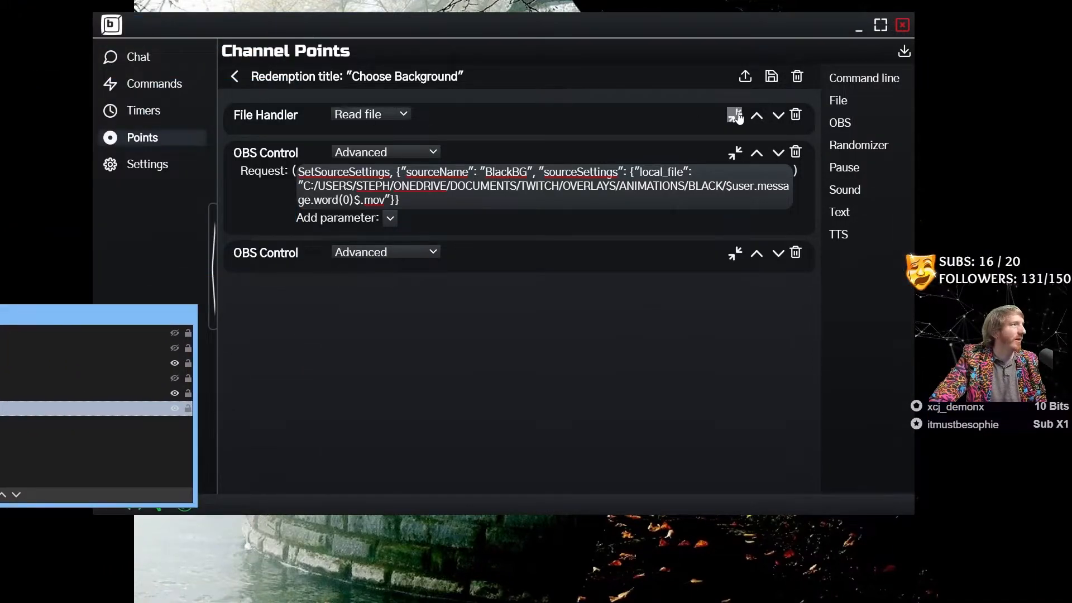
left_click_drag(155, 314, 292, 335)
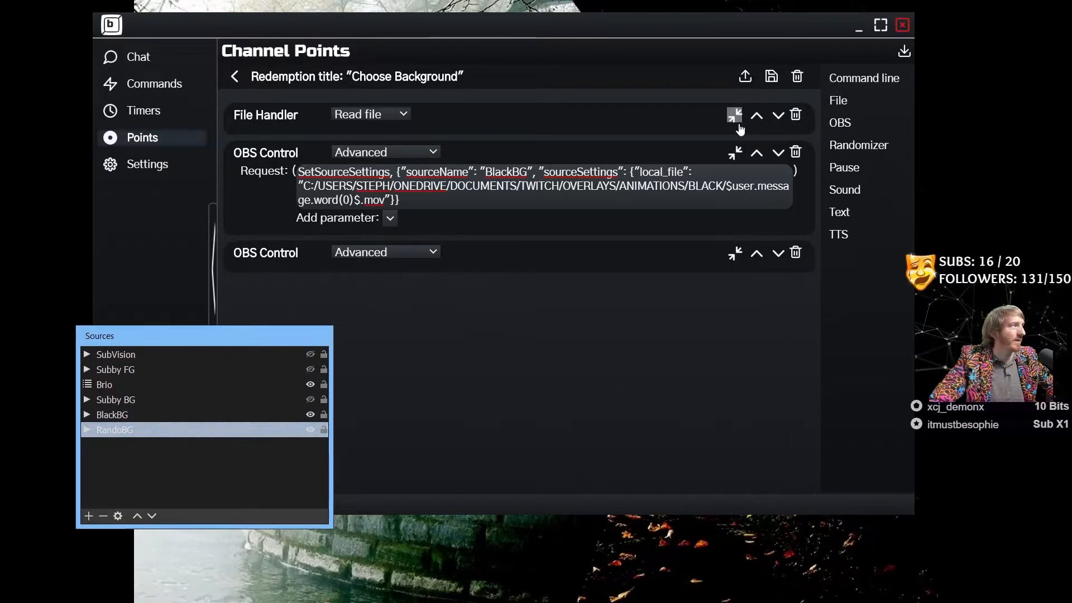
left_click(738, 126)
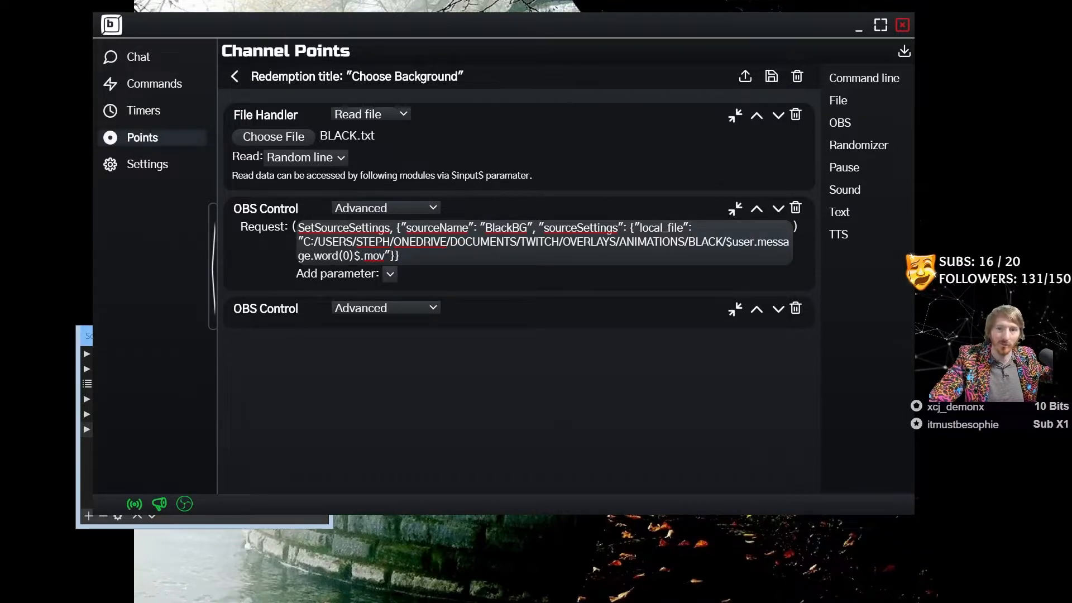
Switch to BLACK.txt in Notepad, examine its list of background names, and close the file
key("alt+Tab")
left_click_drag(559, 240, 594, 240)
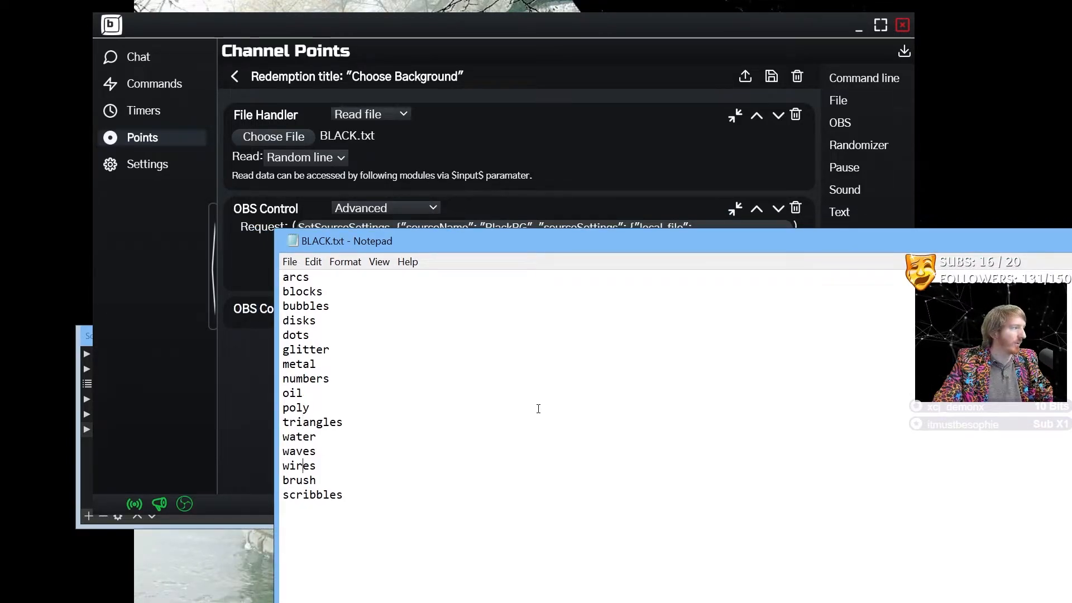
key("Down")
key("Down")
left_click_drag(871, 239, 629, 225)
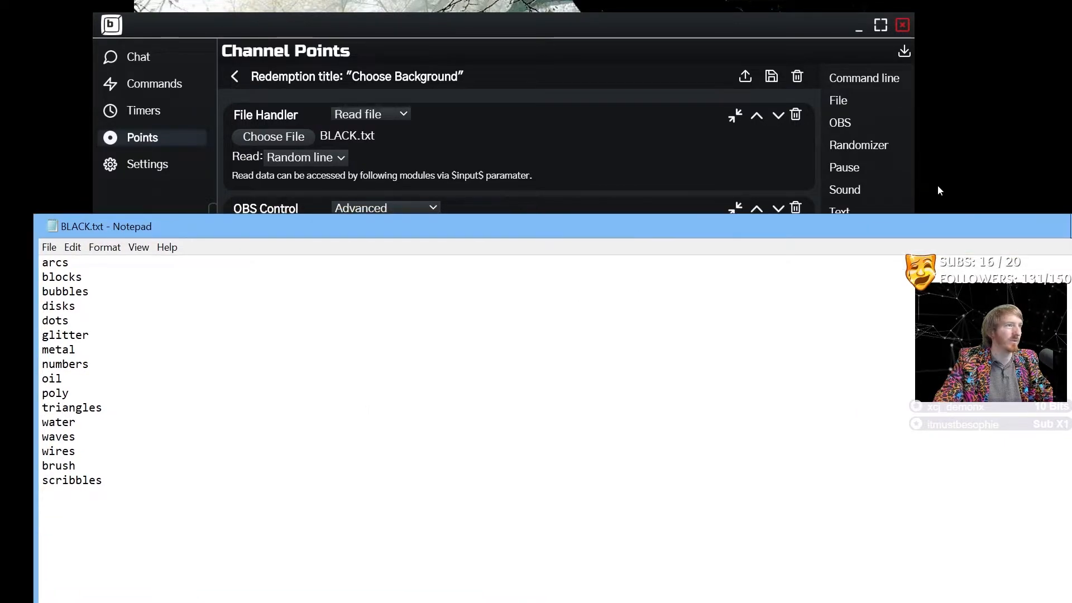
key("alt+F4")
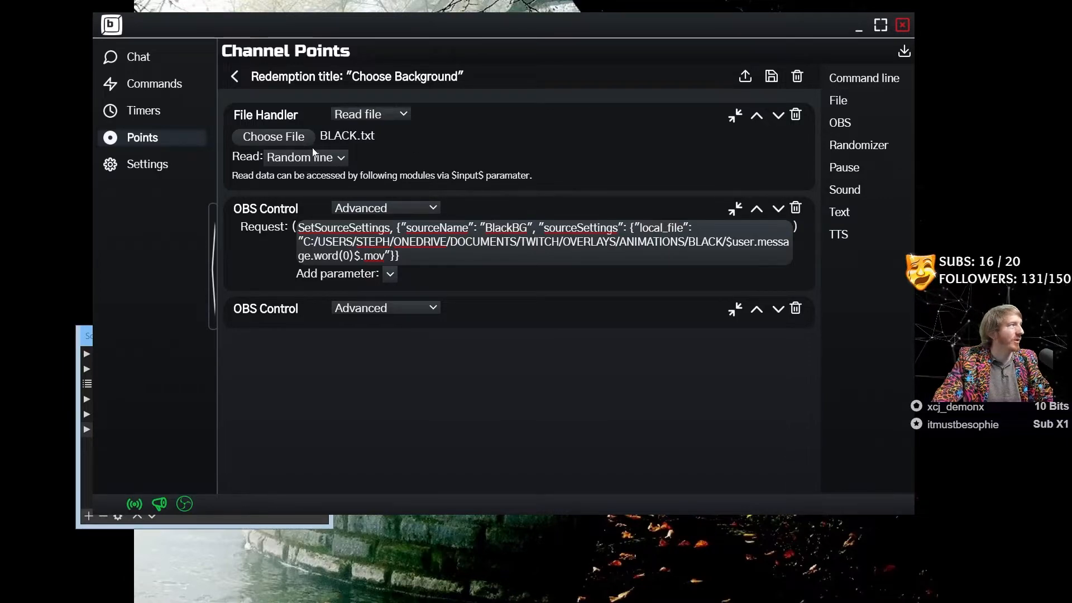
Choose Random line as the File Handler's Read option and expand the second OBS Control module to compare both requests
left_click(338, 159)
left_click(330, 189)
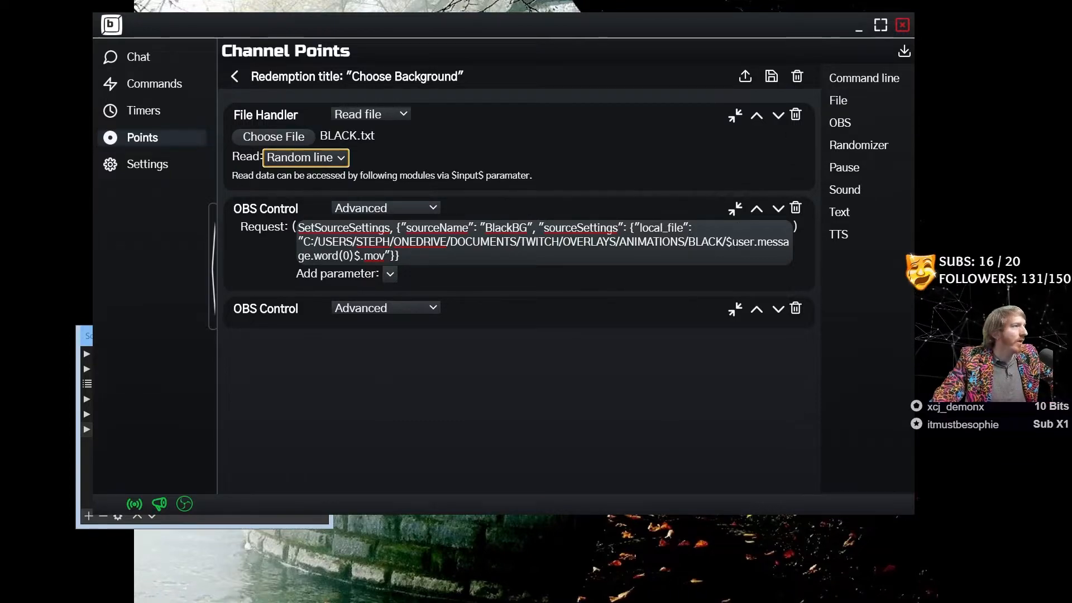
left_click(734, 309)
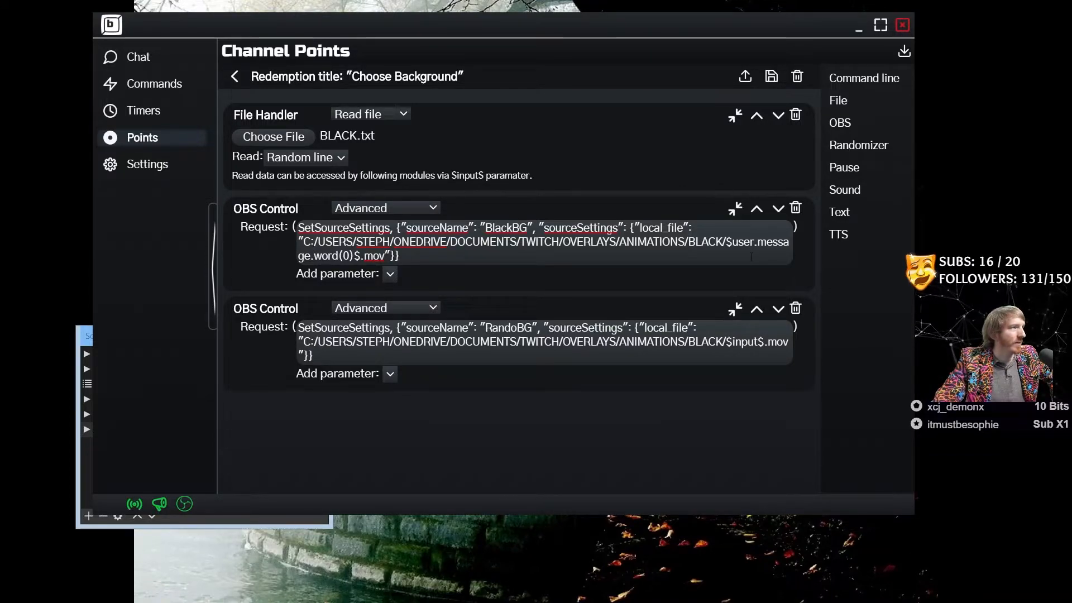
left_click(752, 256)
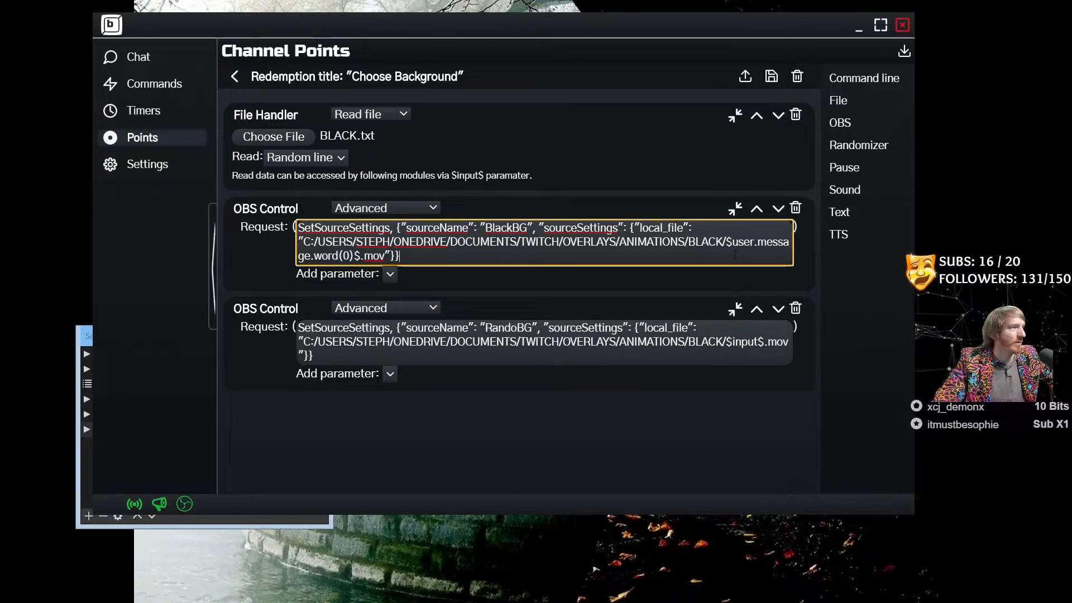
Review the parameters available for the second OBS Control module and highlight the input parameter in its RandoBG request
left_click(393, 375)
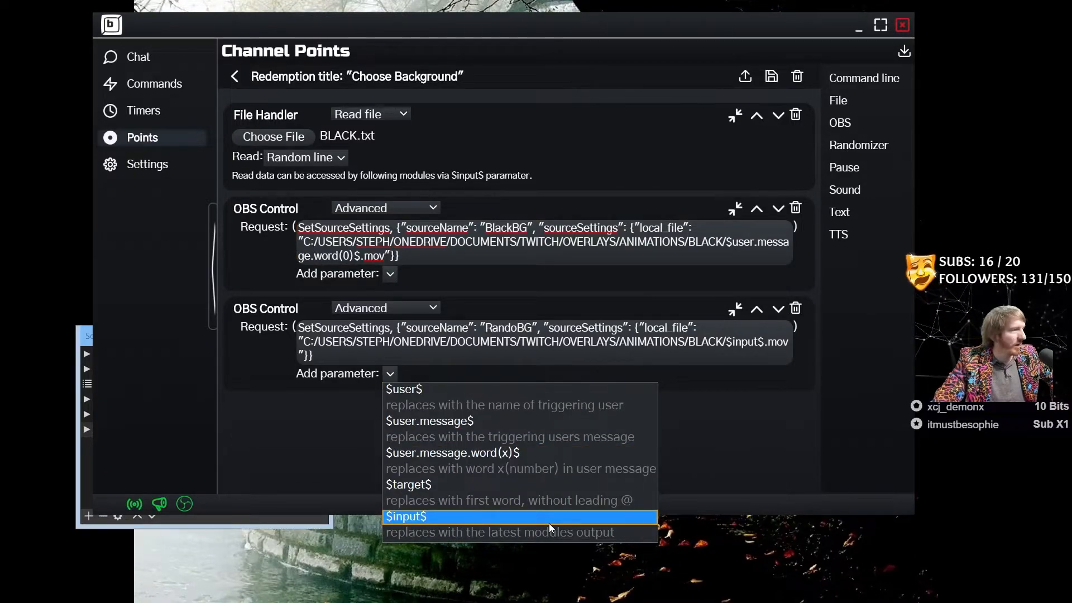
left_click(737, 347)
double_click(737, 348)
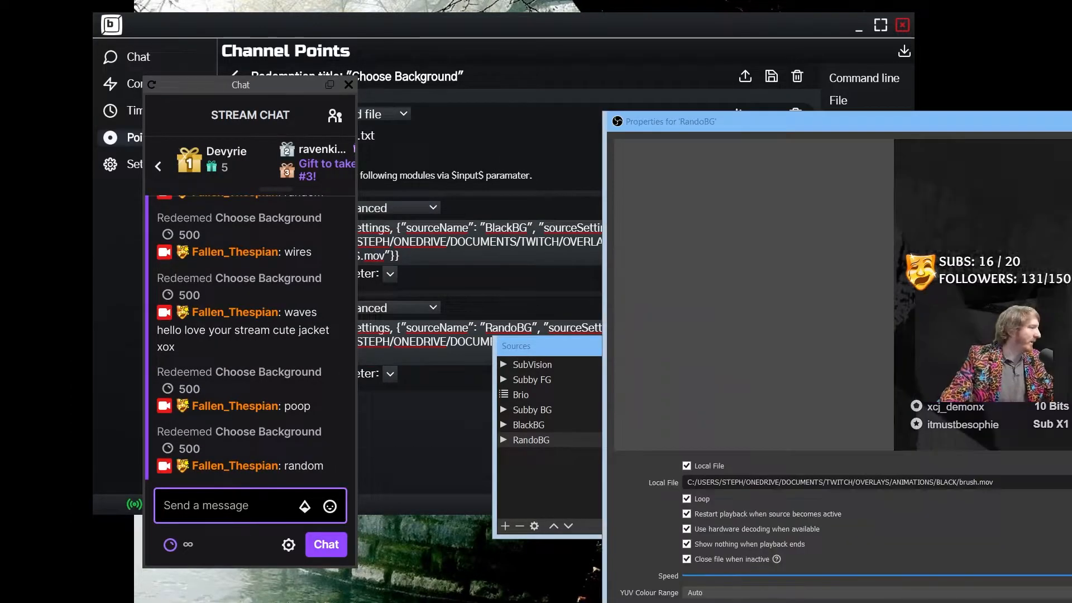
Redeem the Choose Background reward in the stream chat with the message "random"
left_click(188, 546)
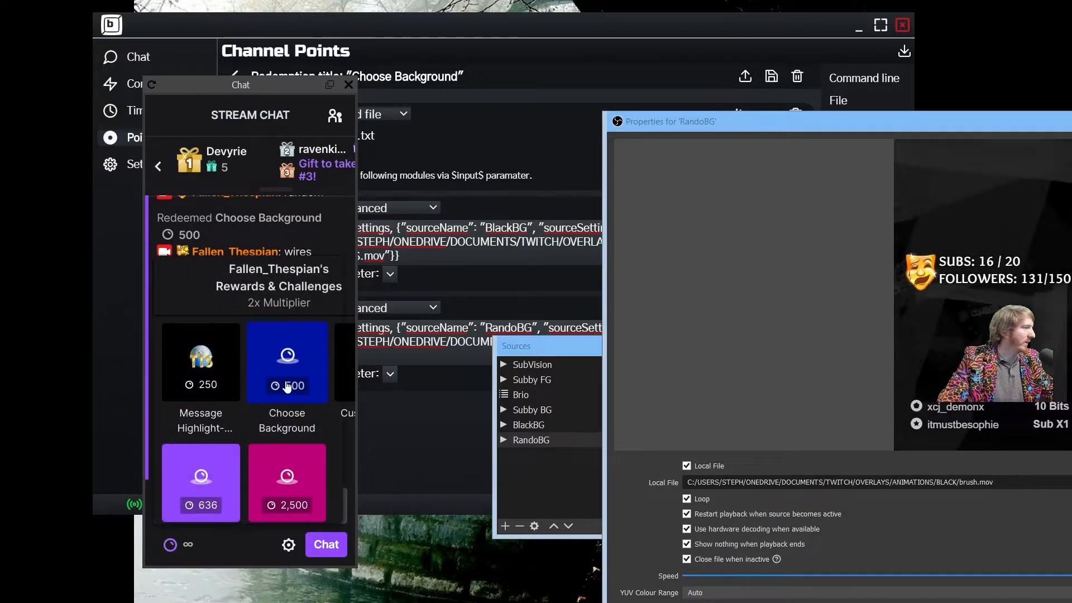
left_click(287, 352)
type("random")
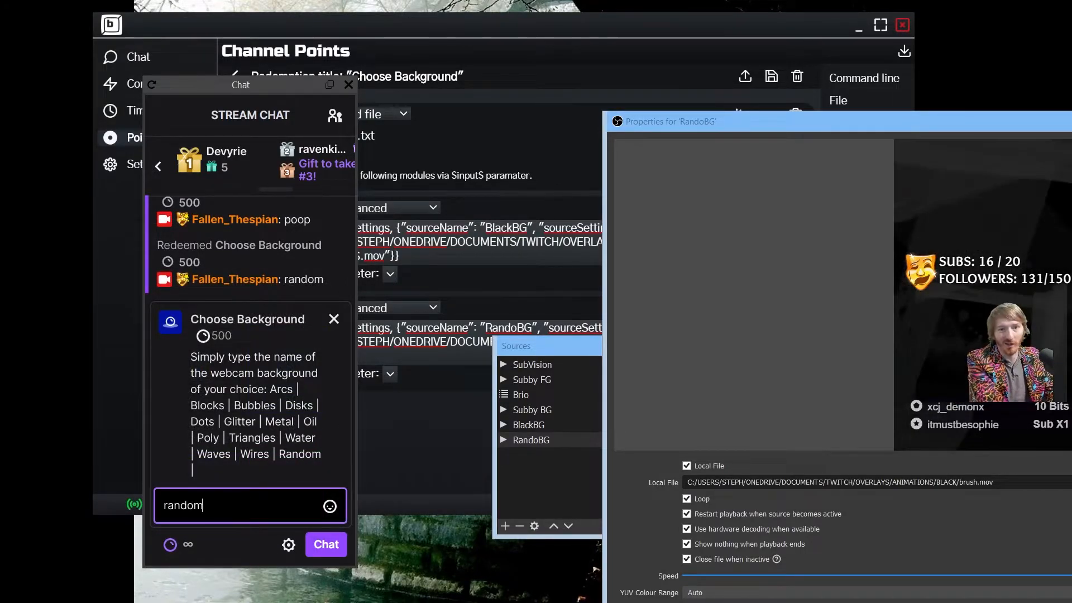
key("Return")
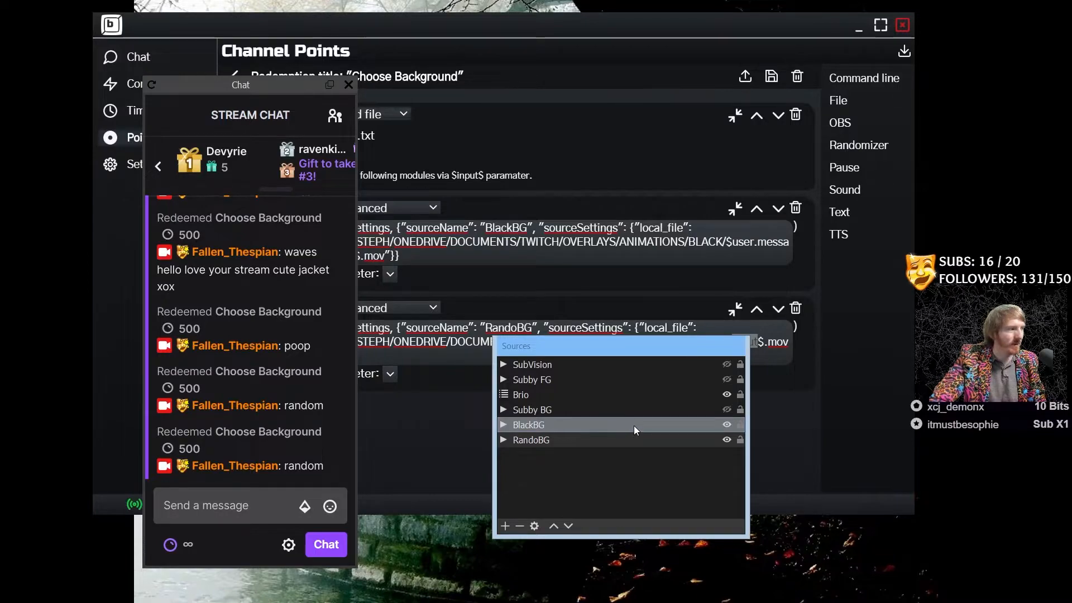
Open the BlackBG source's properties in OBS, examine its local file path, and close them
left_click(693, 425)
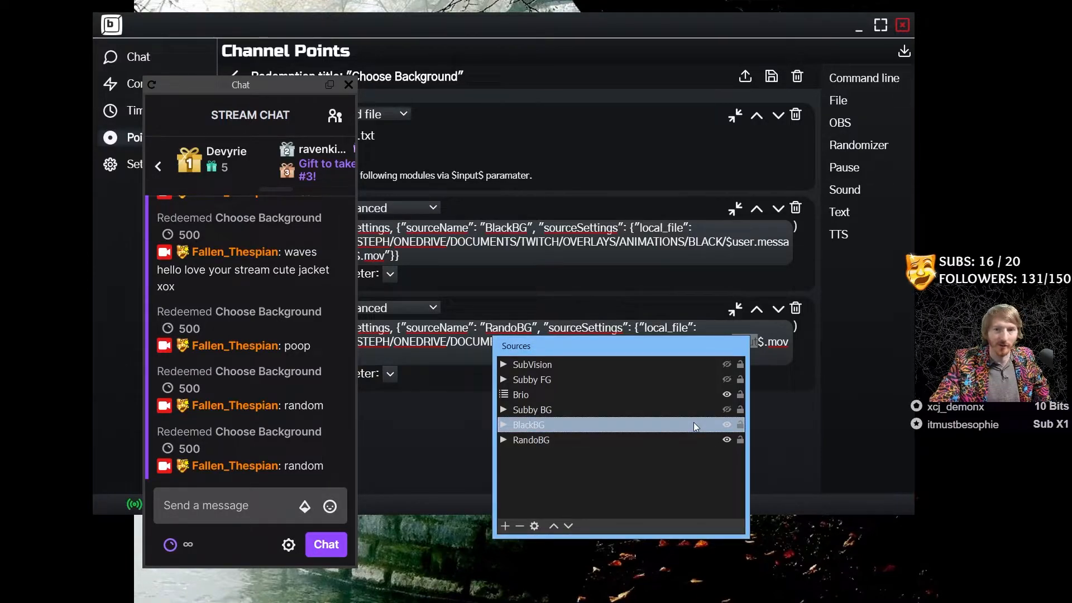
double_click(694, 424)
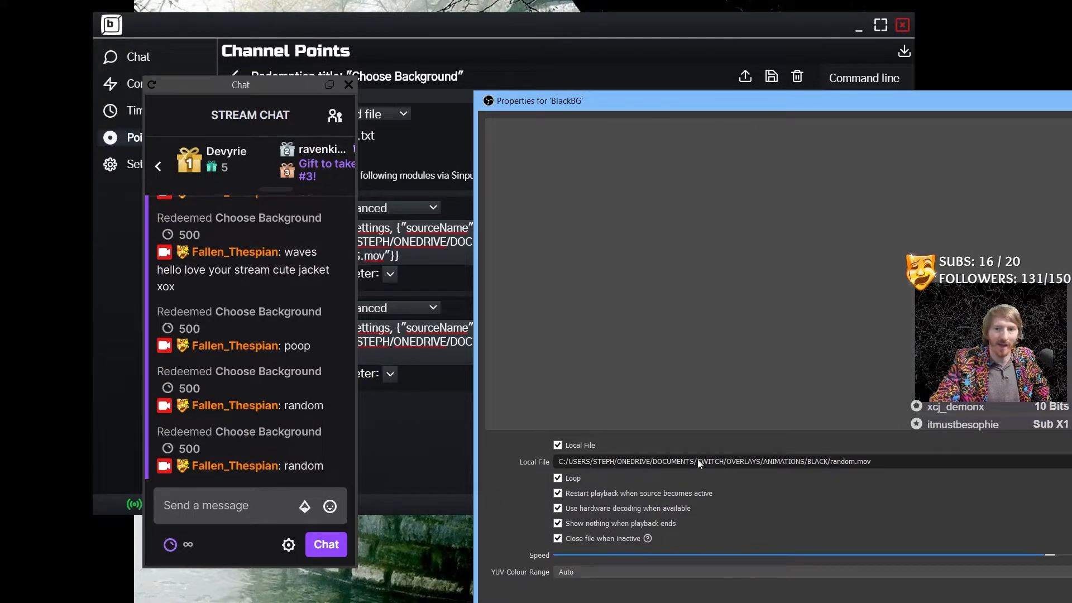
left_click_drag(958, 106, 947, 359)
key("Escape")
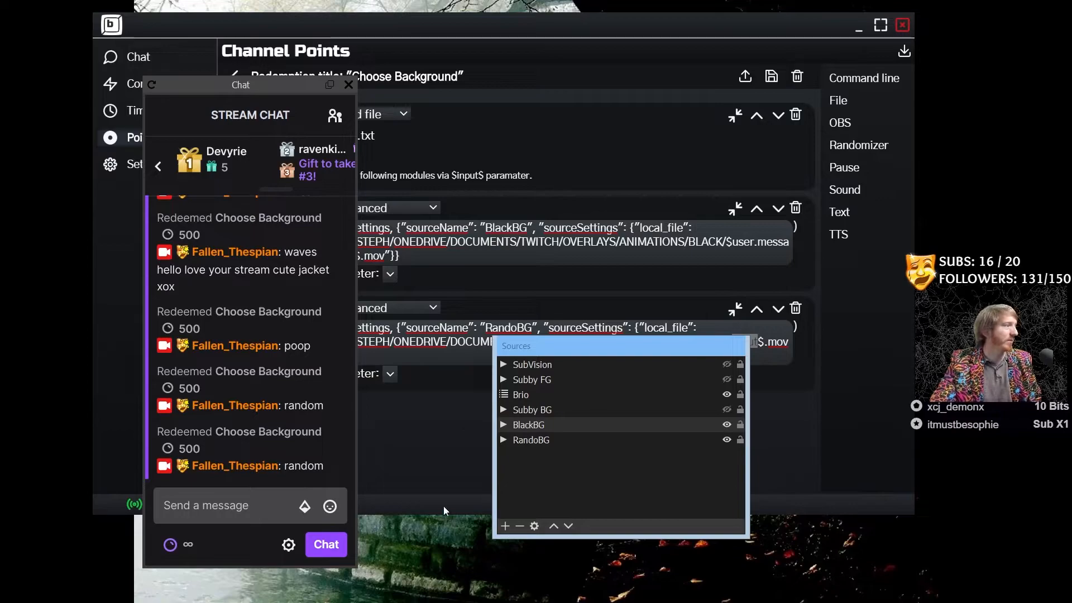
Highlight the $user.message.word(0)$ part of the redemption's BlackBG request and check it against the OBS sources list
left_click(733, 242)
left_click_drag(732, 241, 750, 254)
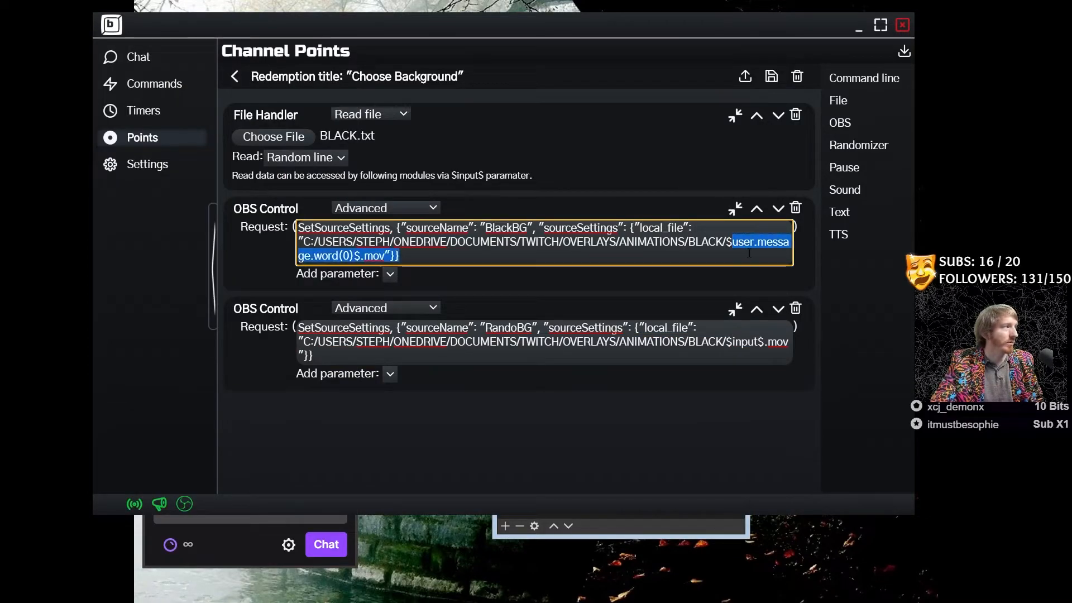
left_click(749, 254)
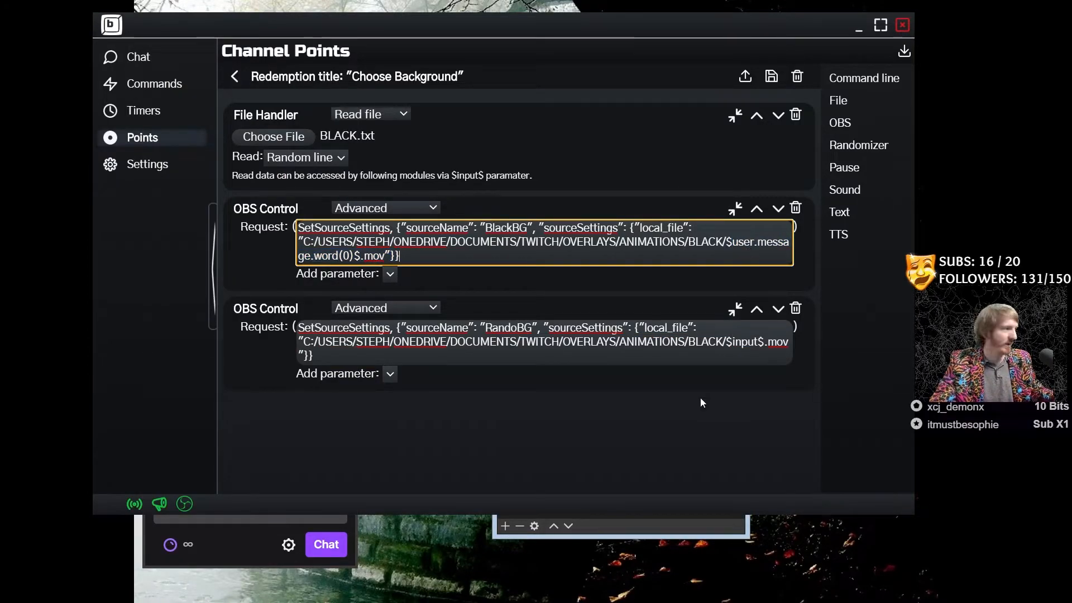
left_click(648, 530)
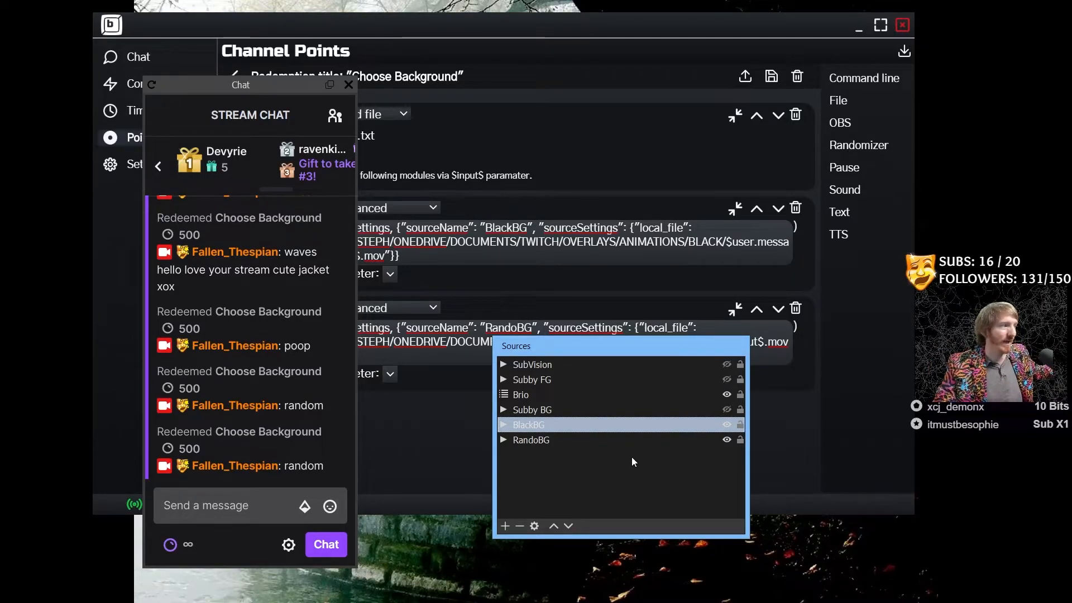
left_click(465, 119)
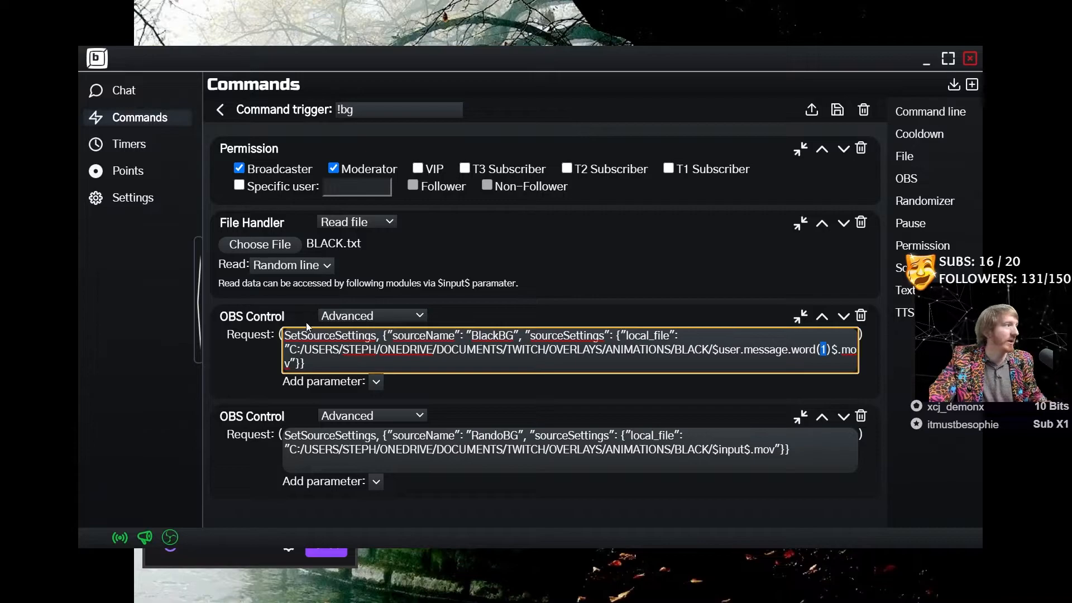
Highlight exactly the $user.message.word(1)$ parameter in the !bg command's BlackBG request
left_click_drag(486, 363, 355, 351)
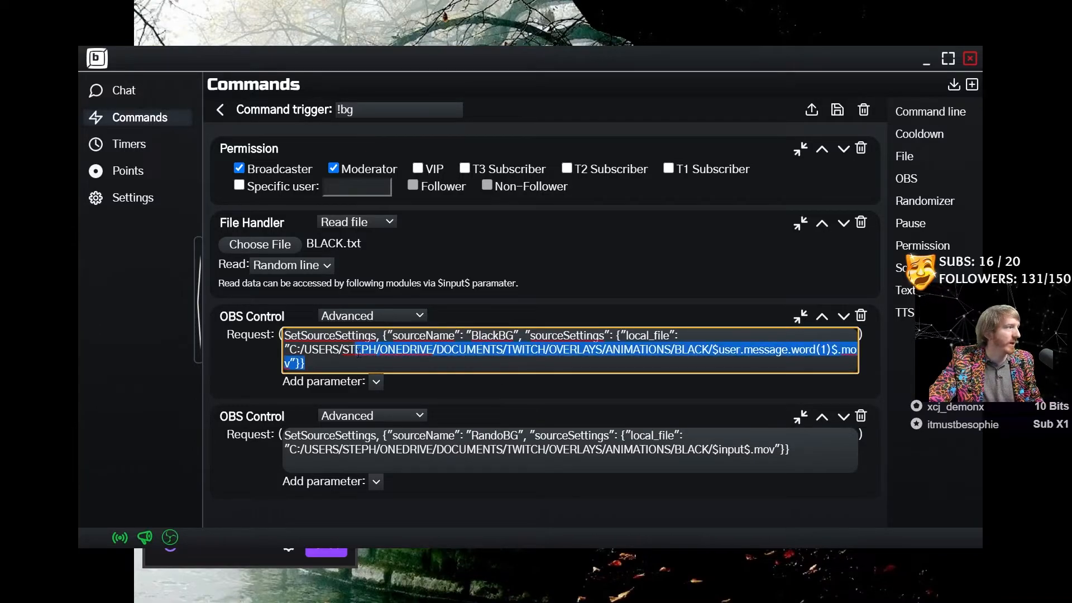
left_click(406, 364)
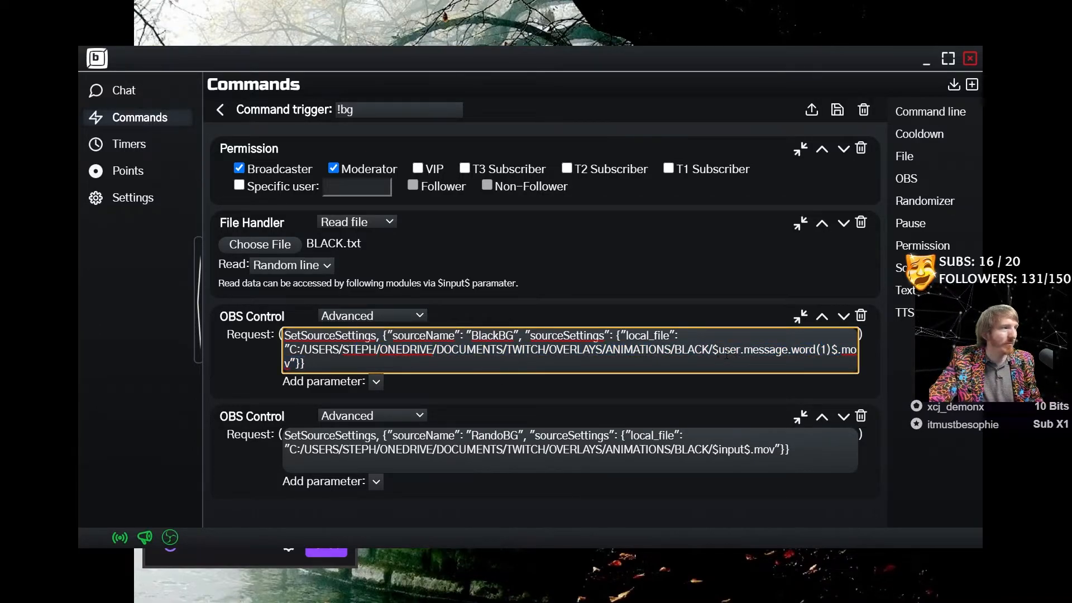
left_click_drag(712, 350, 736, 362)
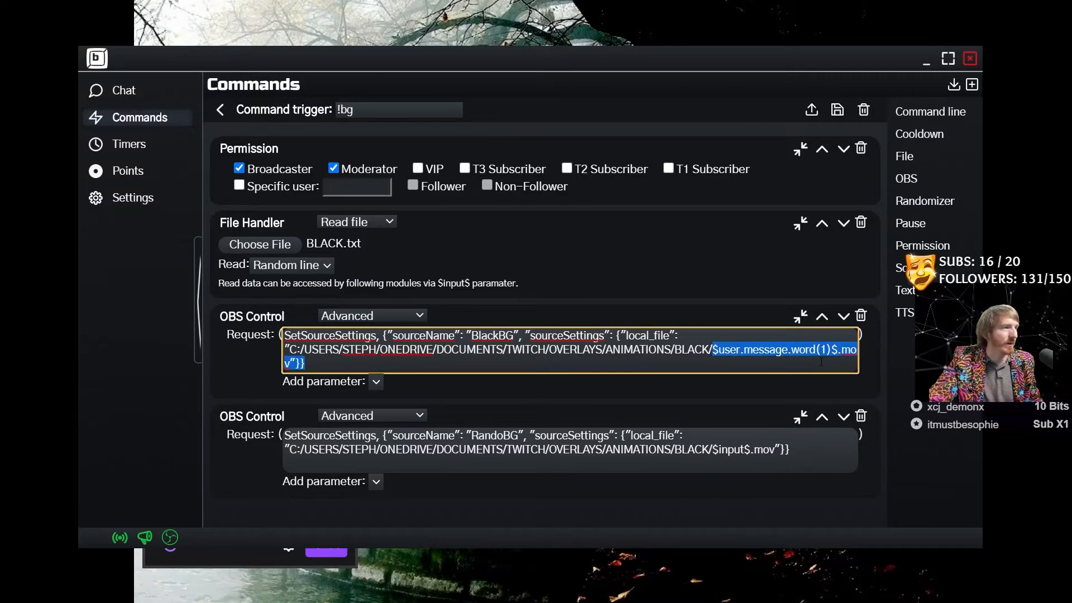
left_click_drag(837, 359, 838, 350)
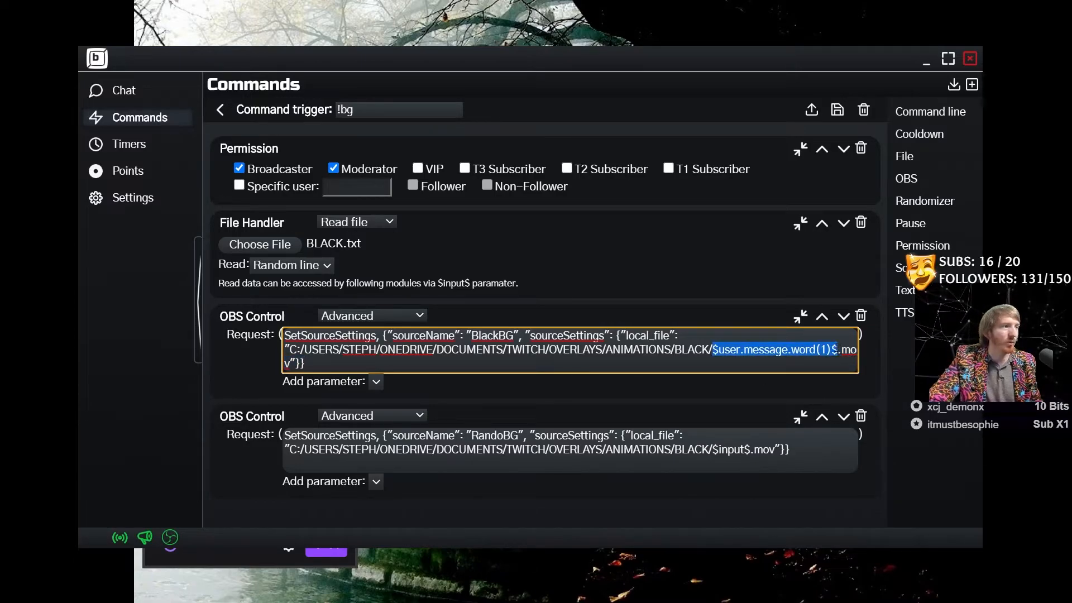